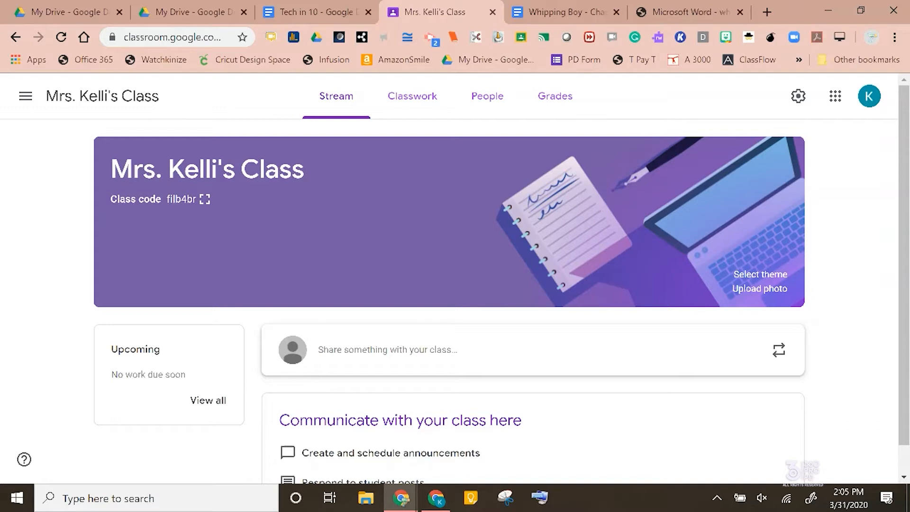
Look through the class's Classwork, People and Grades pages
left_click(412, 96)
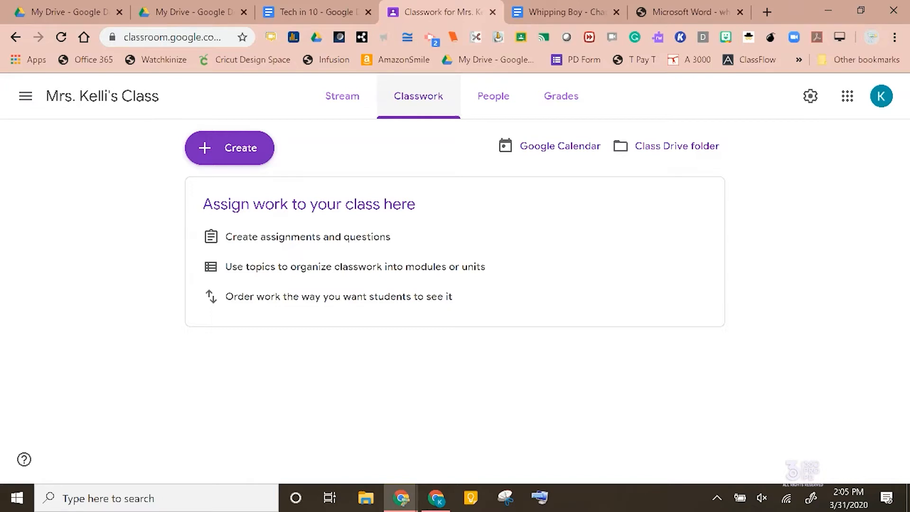
left_click(493, 96)
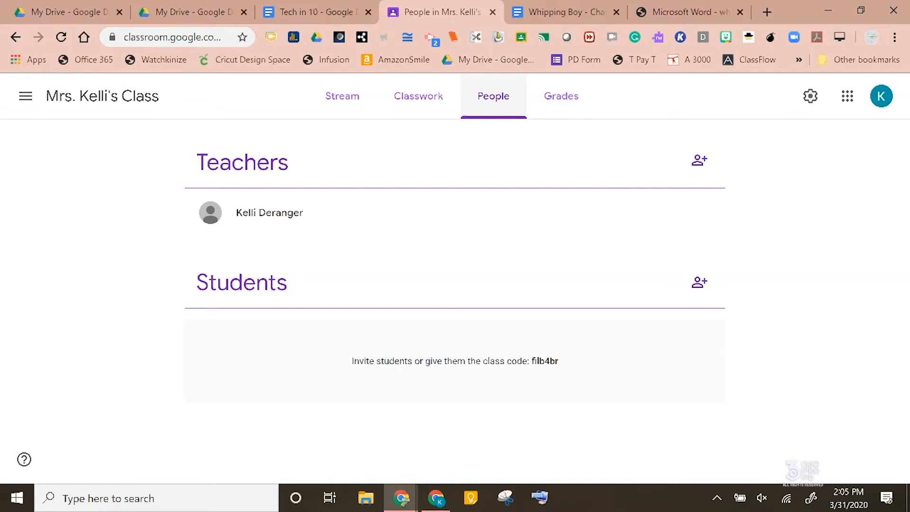
left_click(561, 96)
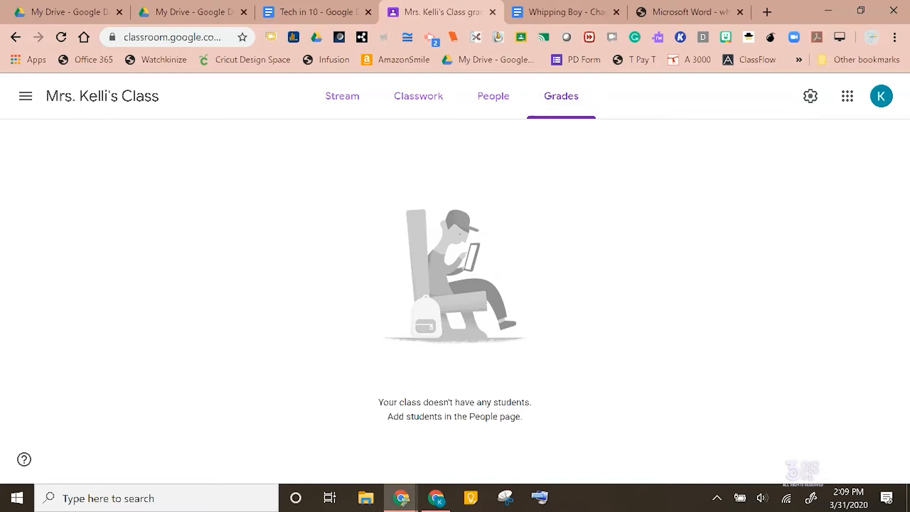
Add a classwork topic named "The Whipping Boy - Week 2"
left_click(419, 96)
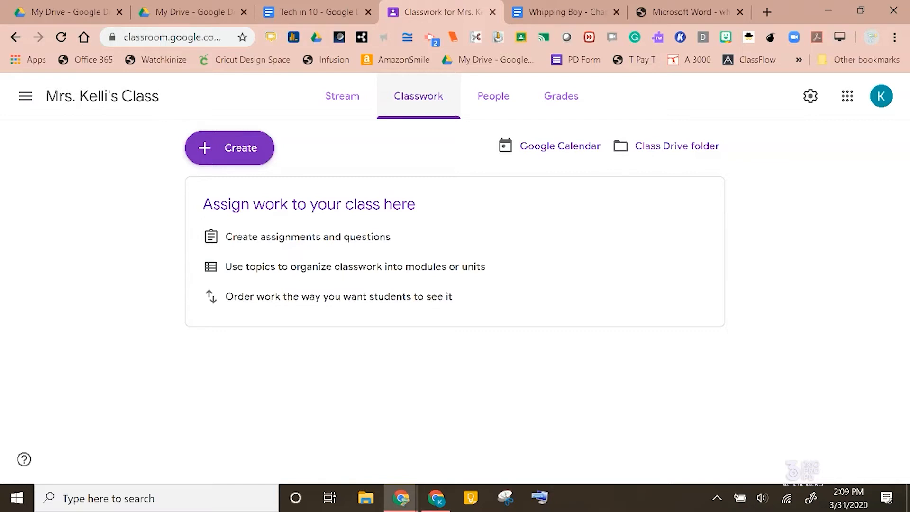
left_click(230, 148)
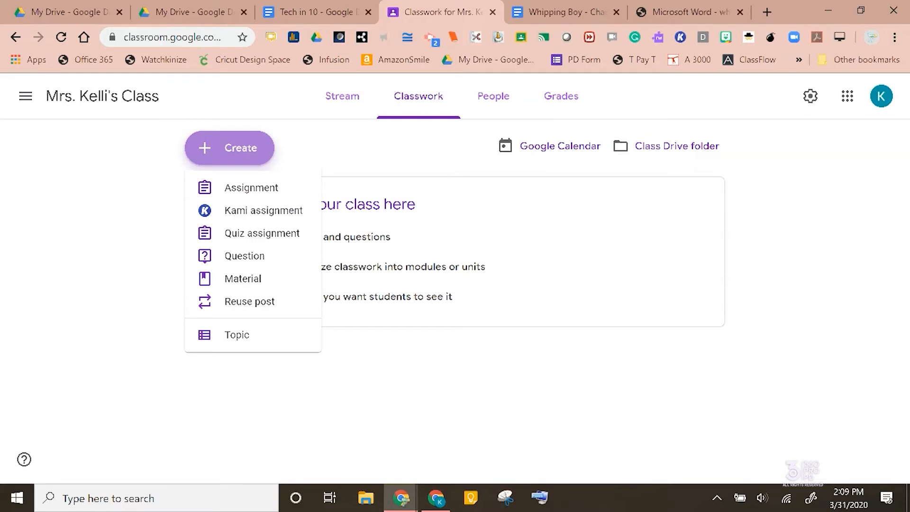
left_click(237, 335)
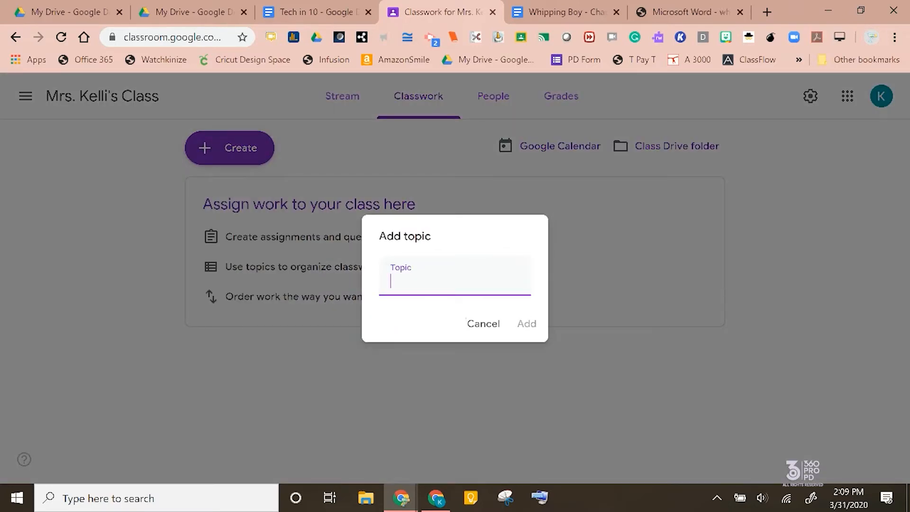
type("The Whipping Boy - W")
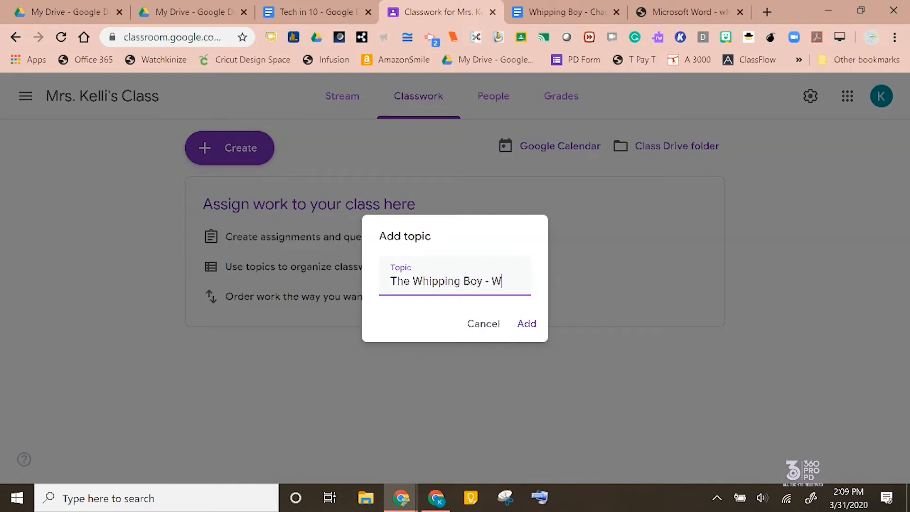
type("eek 2")
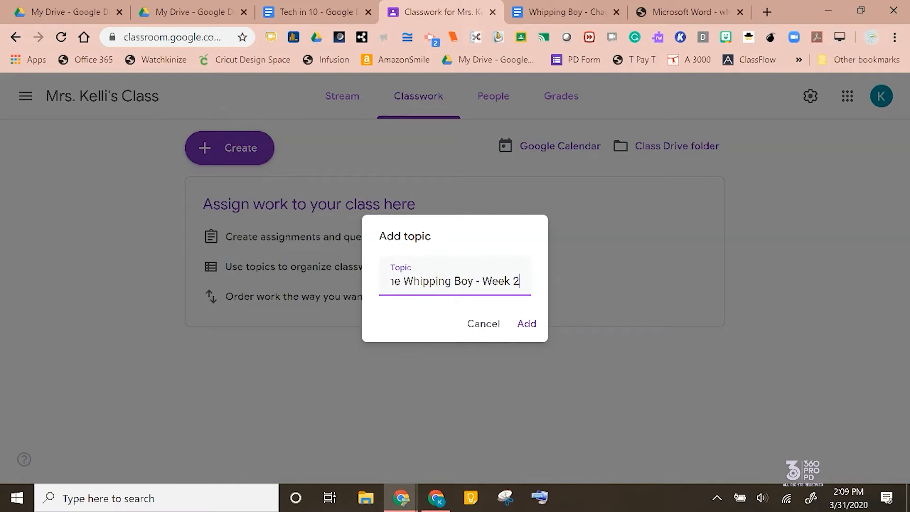
left_click(528, 324)
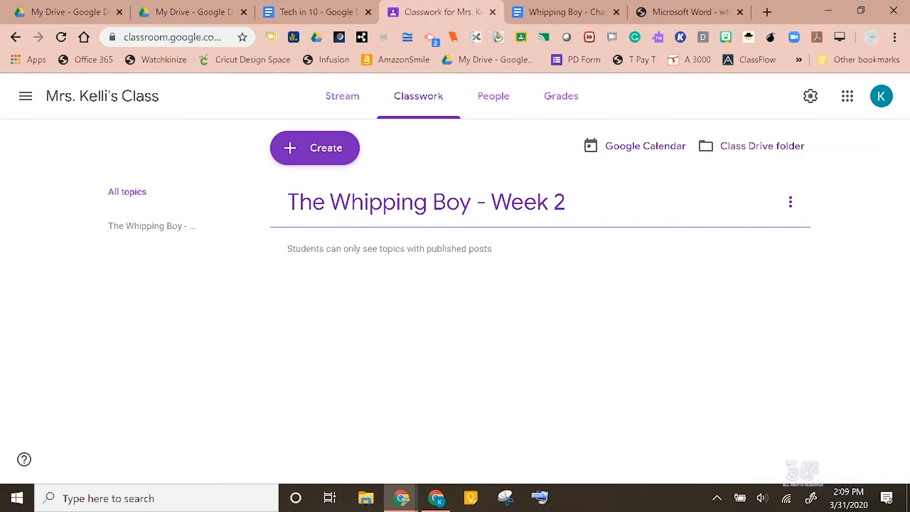
Create the material "The Whipping Boy book" under topic "The Whipping Boy - Week 2", described as "Here is the link to the online version of the book."
left_click(315, 148)
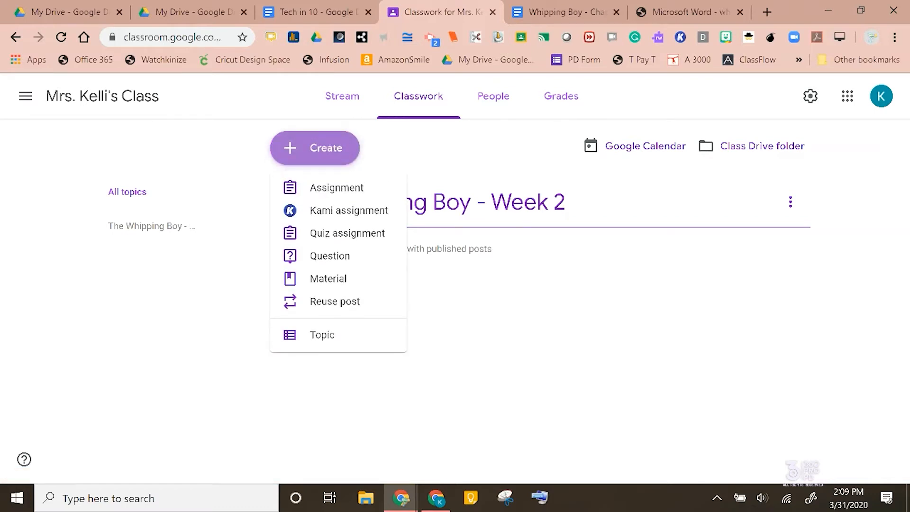
left_click(328, 279)
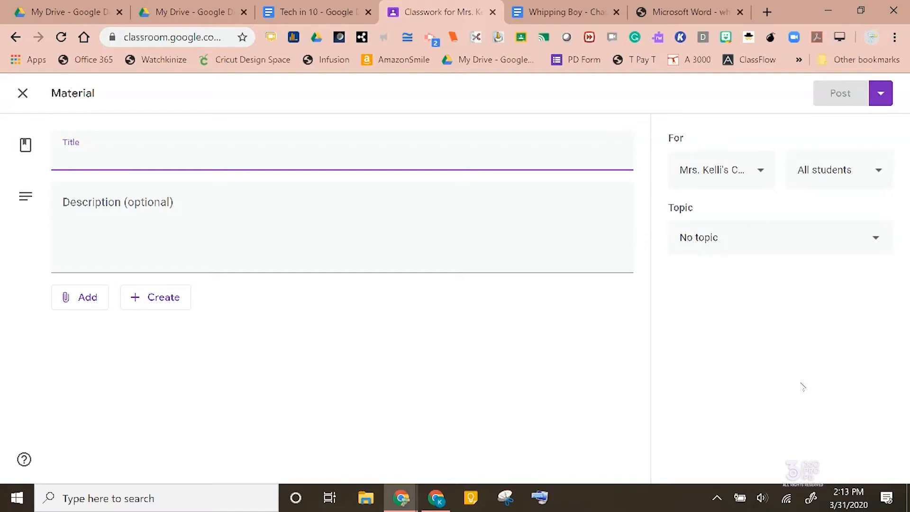
type("The Whipping Boy book")
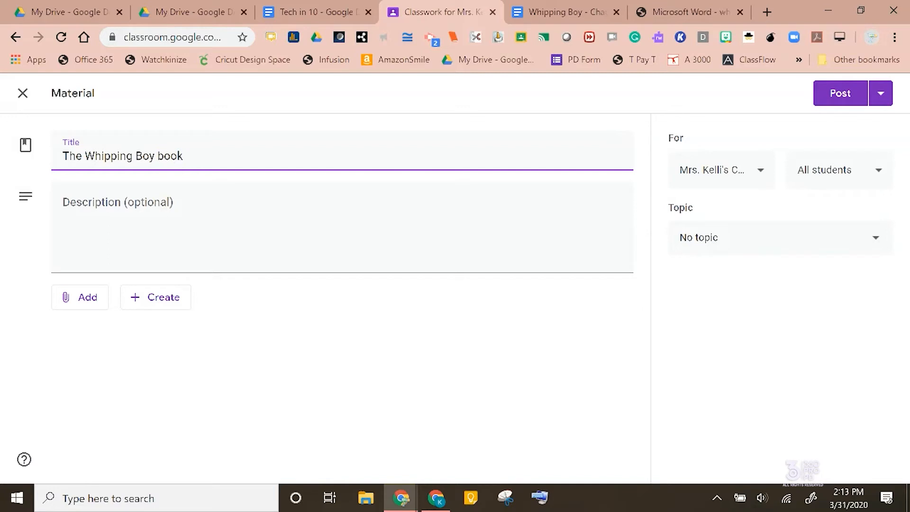
left_click(210, 212)
type("H")
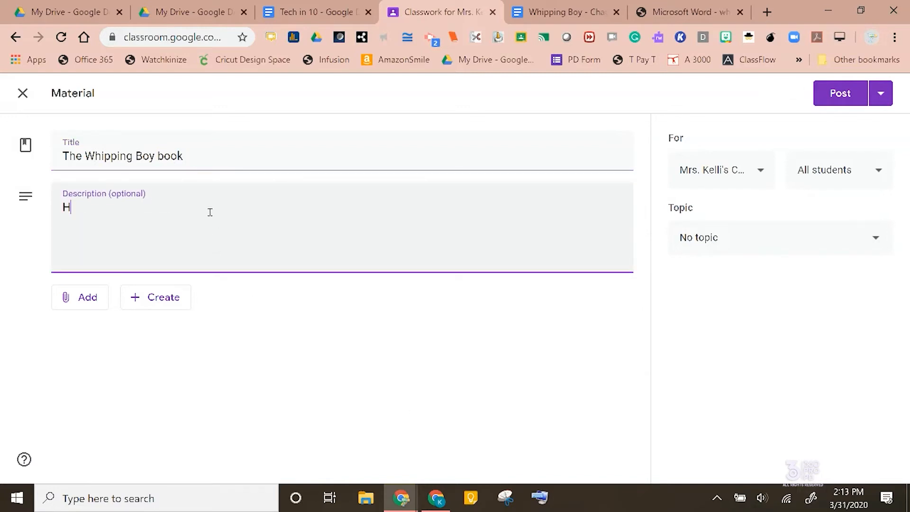
type("ere is the link to the online version of the book.")
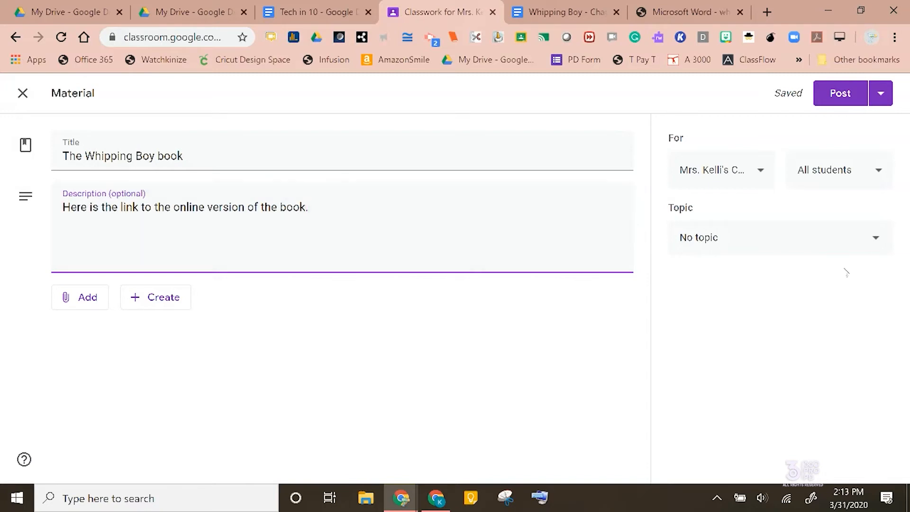
left_click(875, 241)
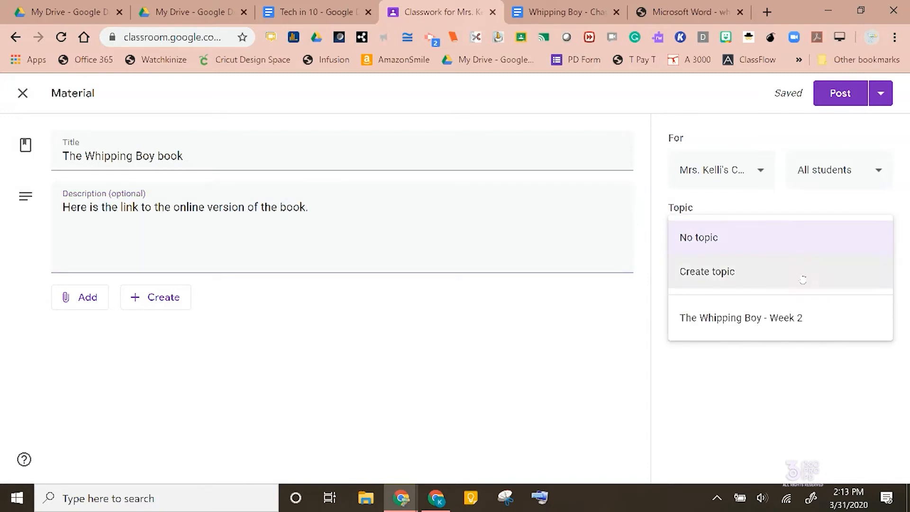
left_click(759, 318)
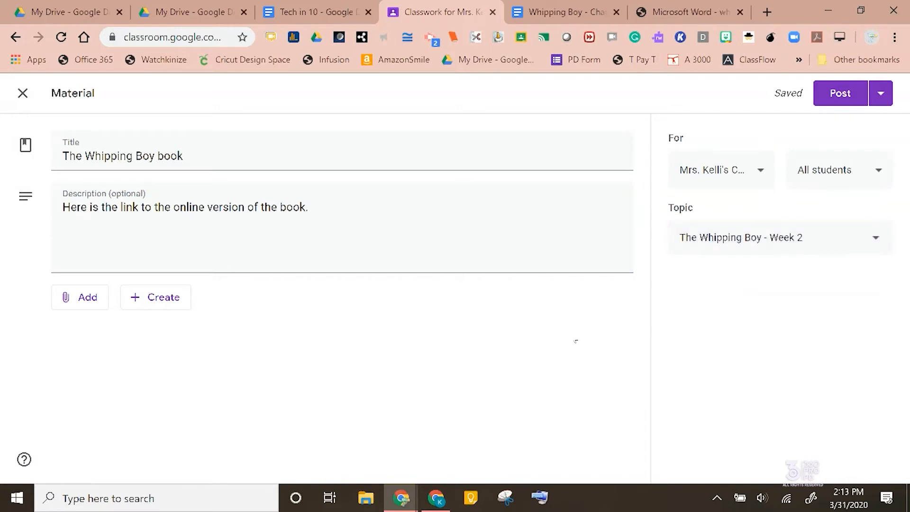
Attach the web link of the open online book PDF, whipping.pdf, to the material and post it to the class
left_click(88, 299)
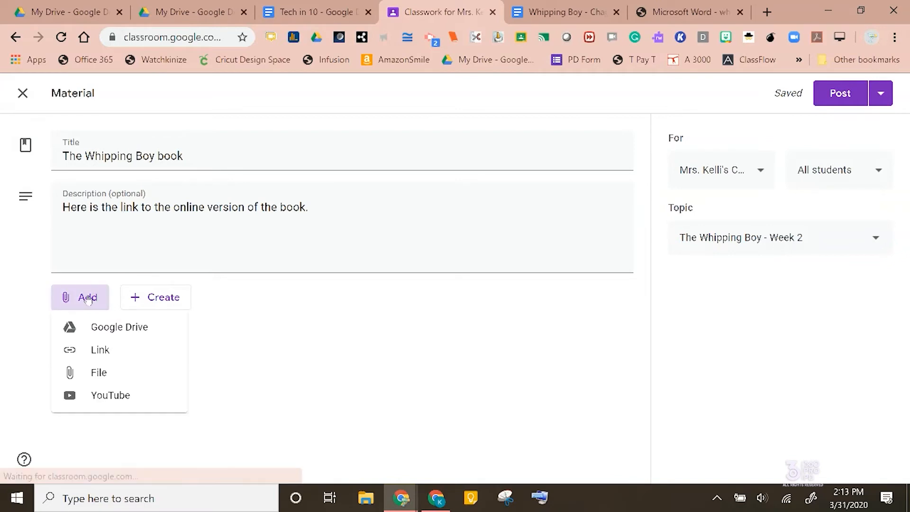
left_click(106, 349)
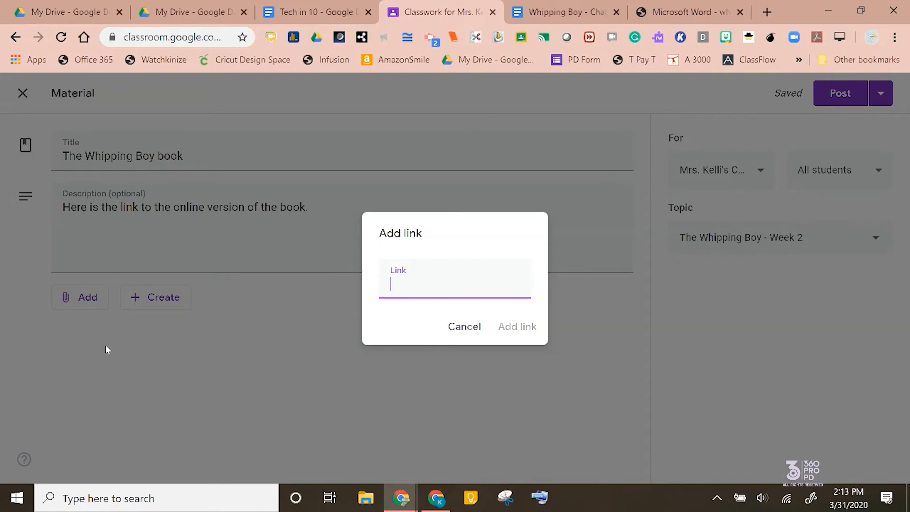
left_click(690, 11)
left_click(266, 38)
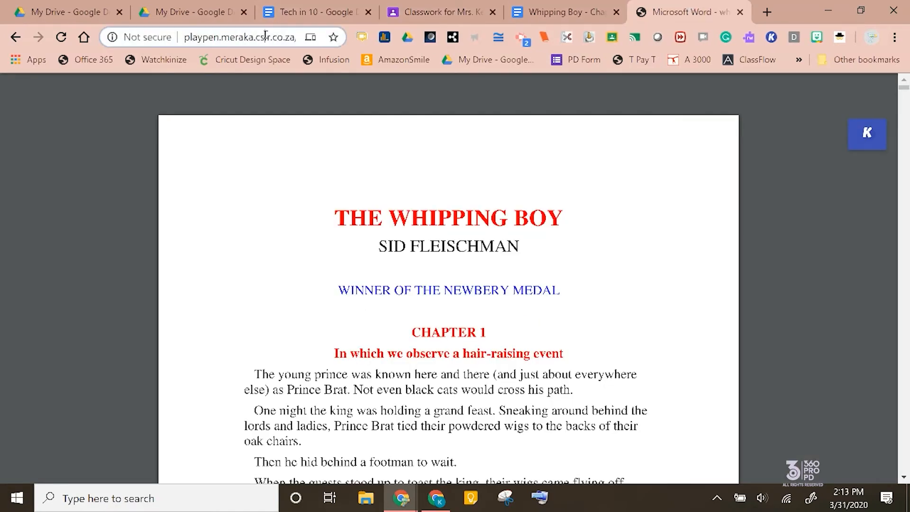
left_click(435, 10)
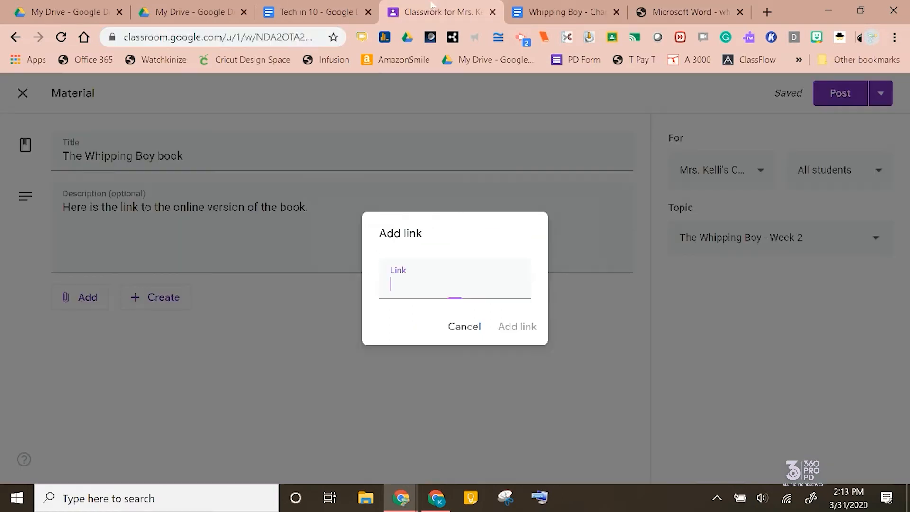
key("ctrl+v")
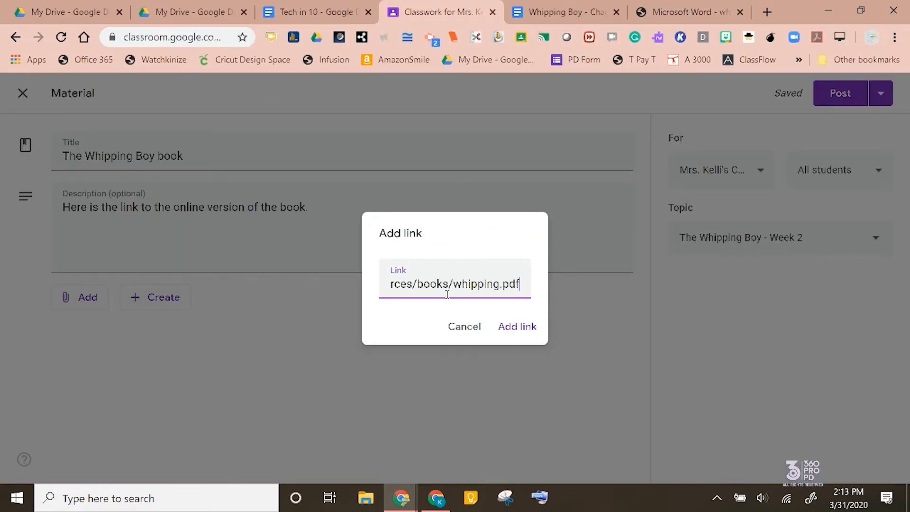
left_click(524, 327)
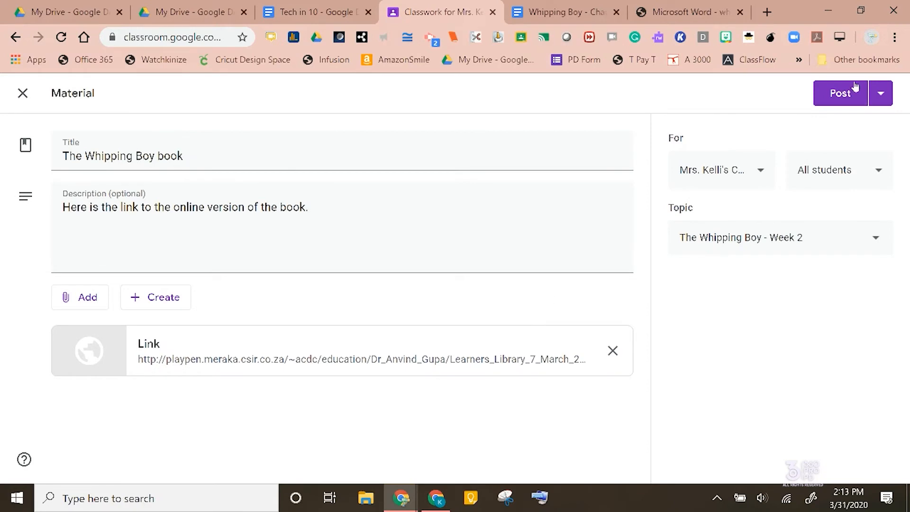
left_click(825, 103)
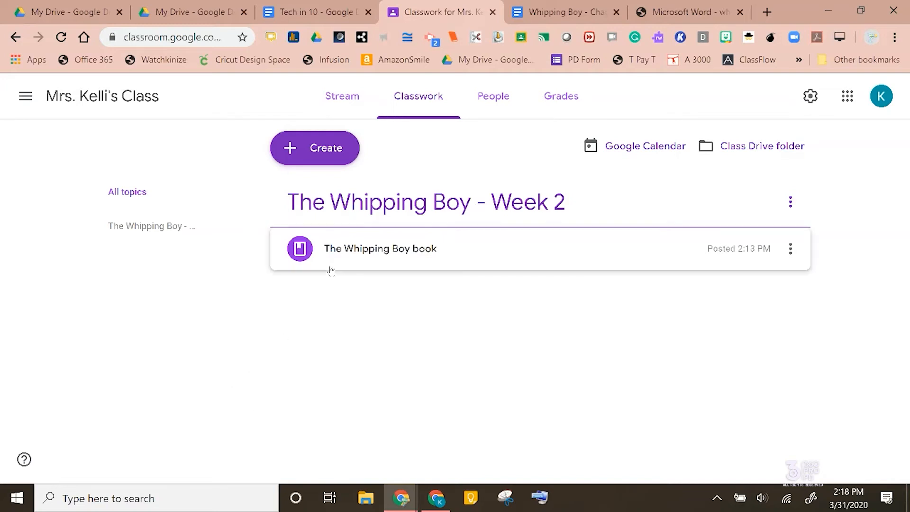
Create a new assignment titled "The Whipping Boy quiz - Chapters 5-8"
left_click(322, 162)
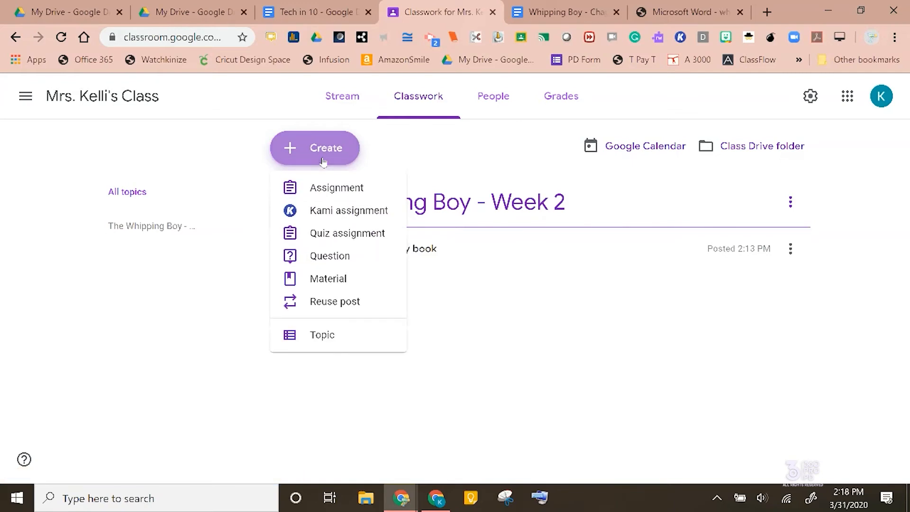
left_click(342, 189)
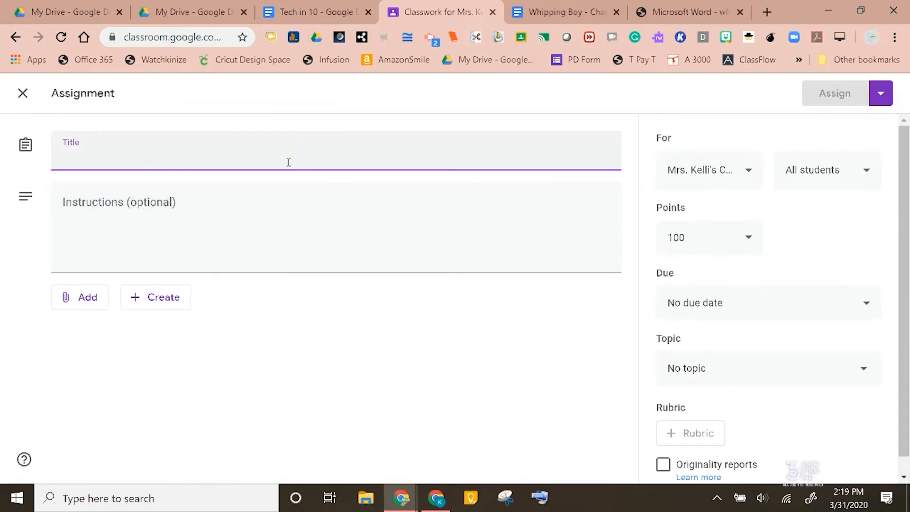
type("The Whipping Boy quiz - Chapters")
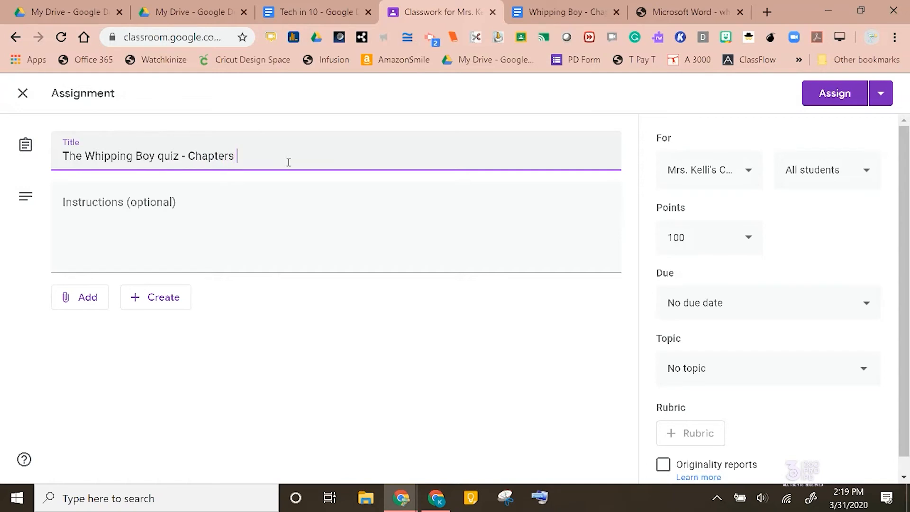
type(" 5-8")
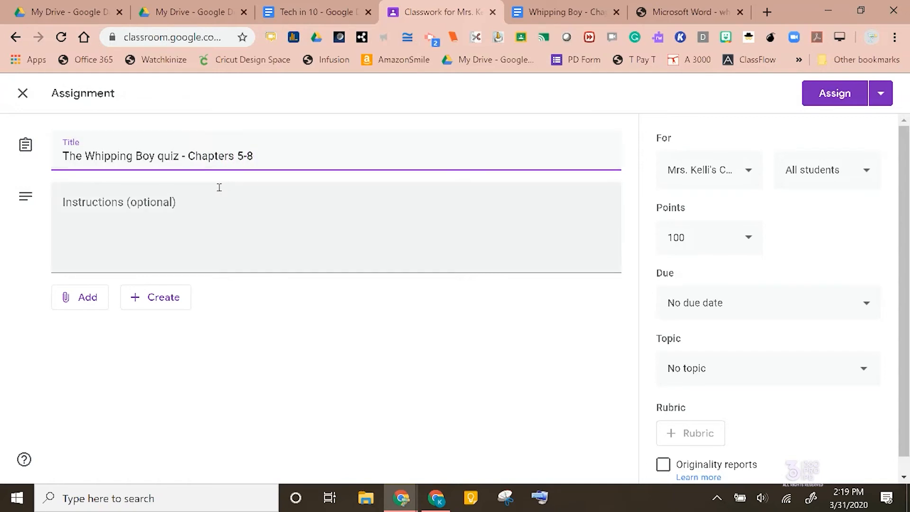
Enter the assignment instructions "This is an open book quiz that is due by Friday at 3PM."
left_click(201, 211)
type("Thi")
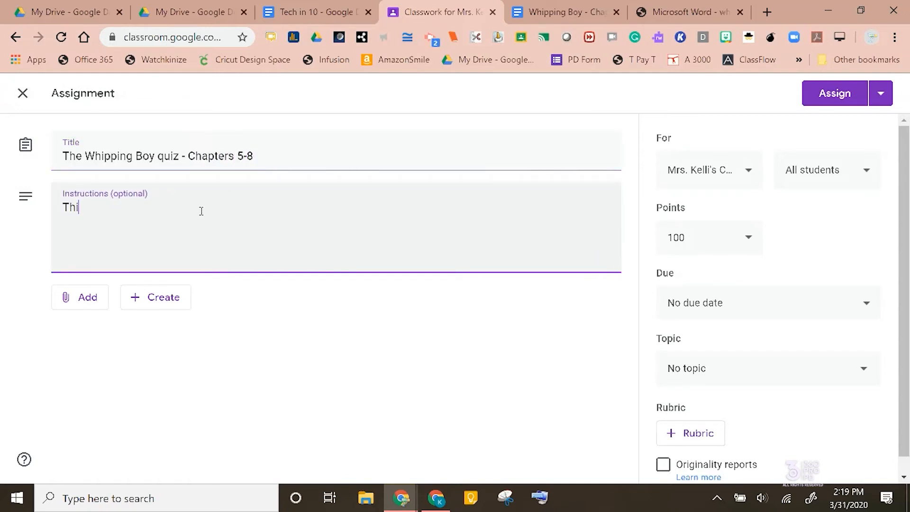
type("s is an open book qui")
type("z")
type("t is ")
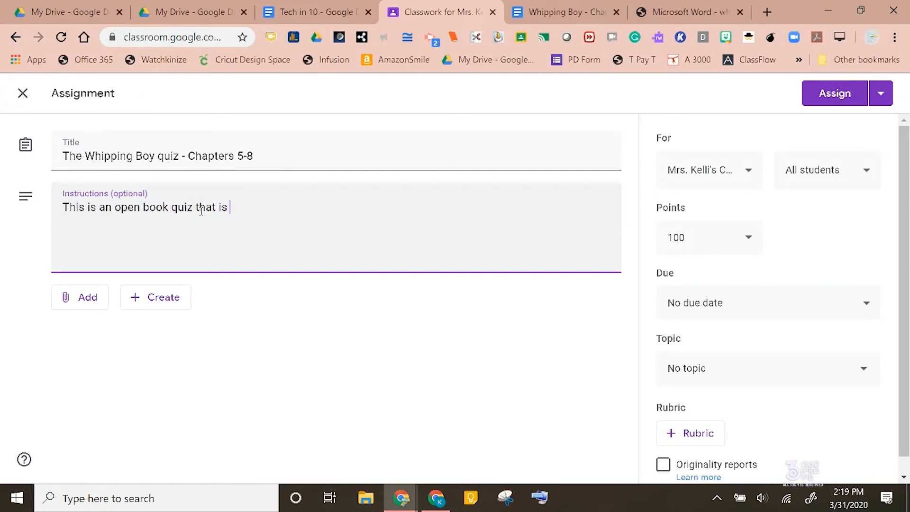
type("due by Friday at #PM.")
key("BackSpace")
key("BackSpace")
key("BackSpace")
key("BackSpace")
type("3PM.")
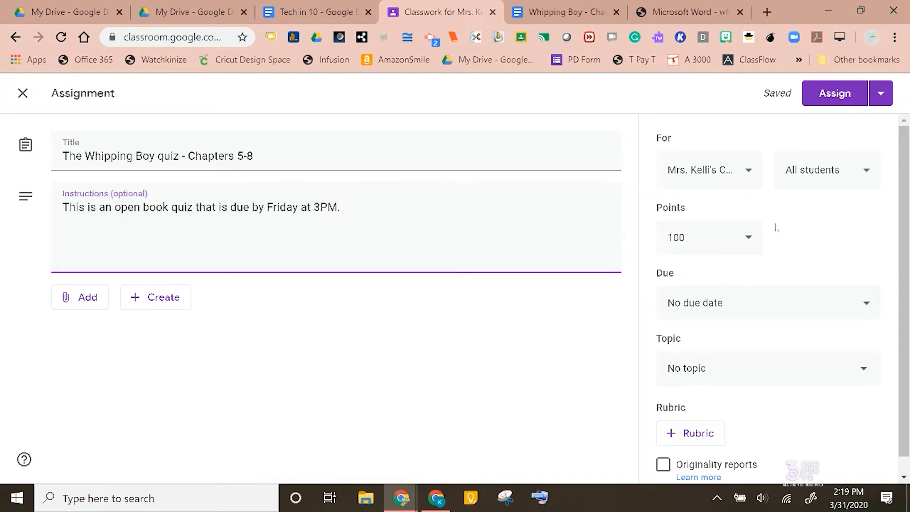
Set the quiz assignment's point value to 50
left_click(711, 241)
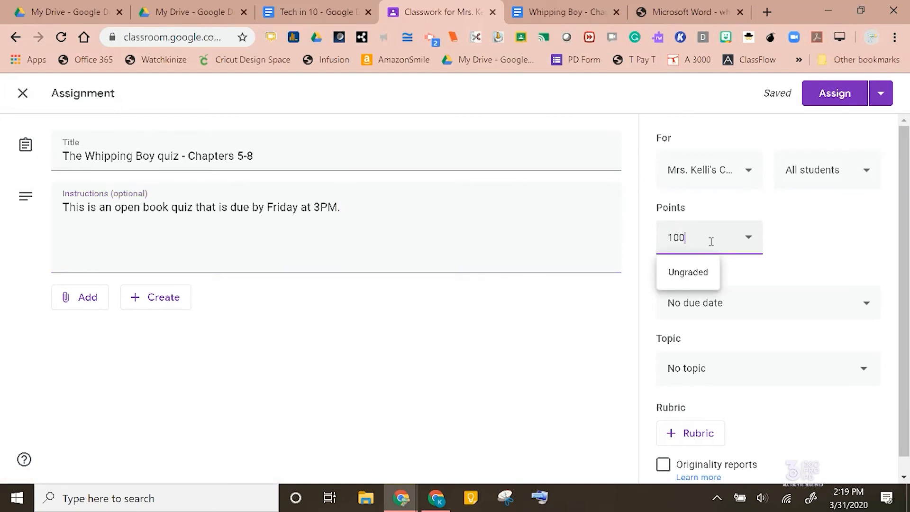
key("BackSpace")
key("BackSpace")
key("BackSpace")
type("50")
Set the assignment's due date to Apr 3, 2020 at 3:00 PM and its topic to The Whipping Boy - Week 2
left_click(867, 304)
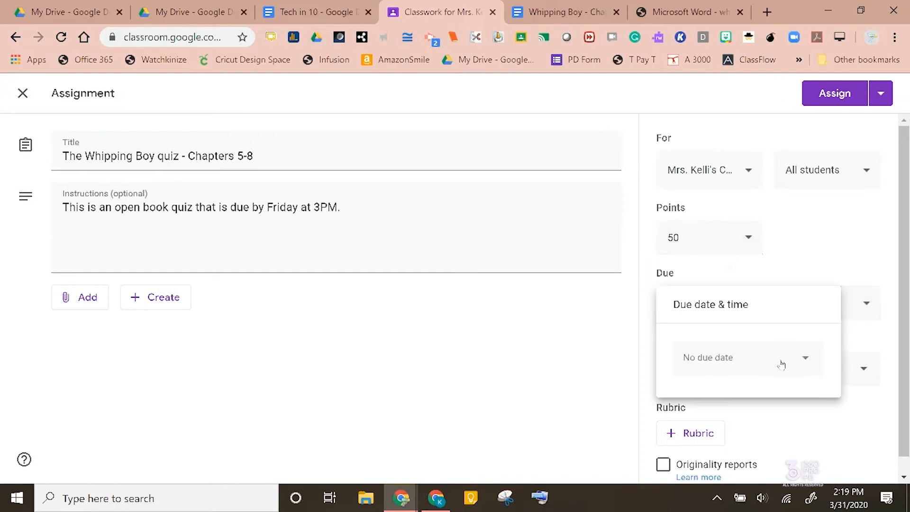
left_click(802, 360)
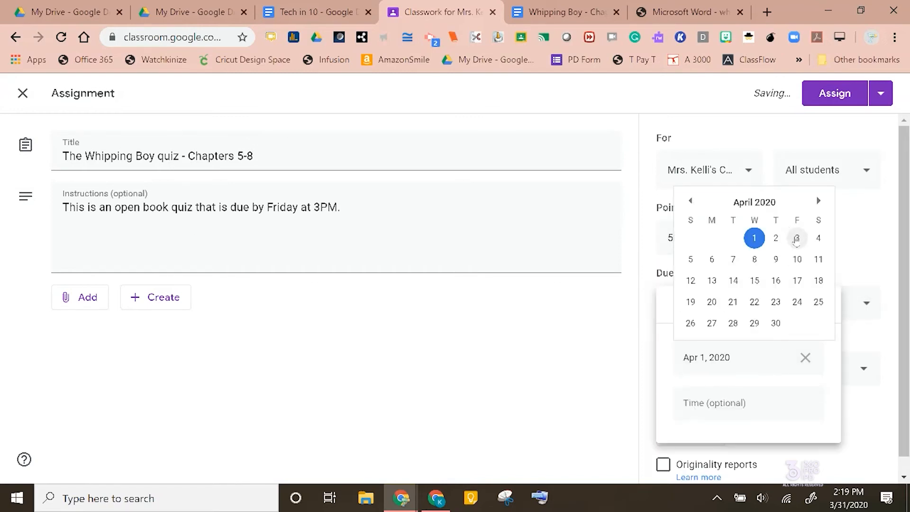
left_click(795, 239)
left_click(729, 409)
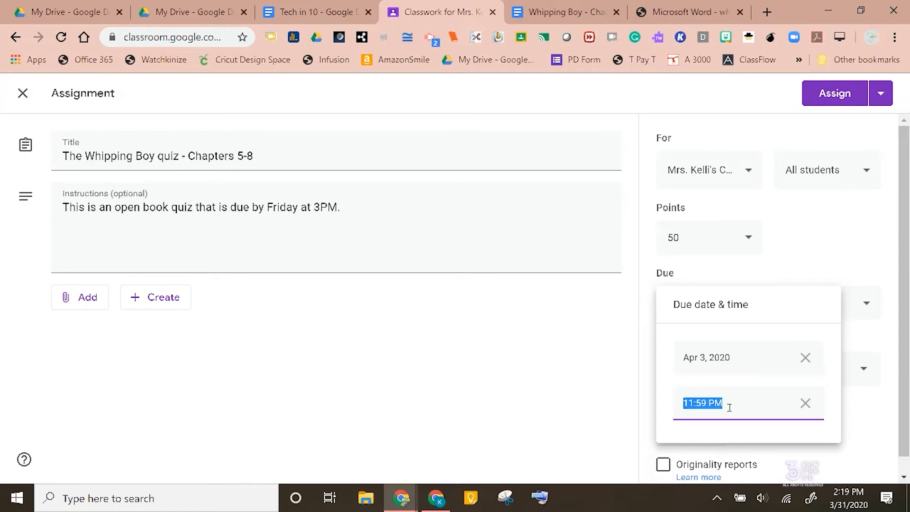
type("3:00")
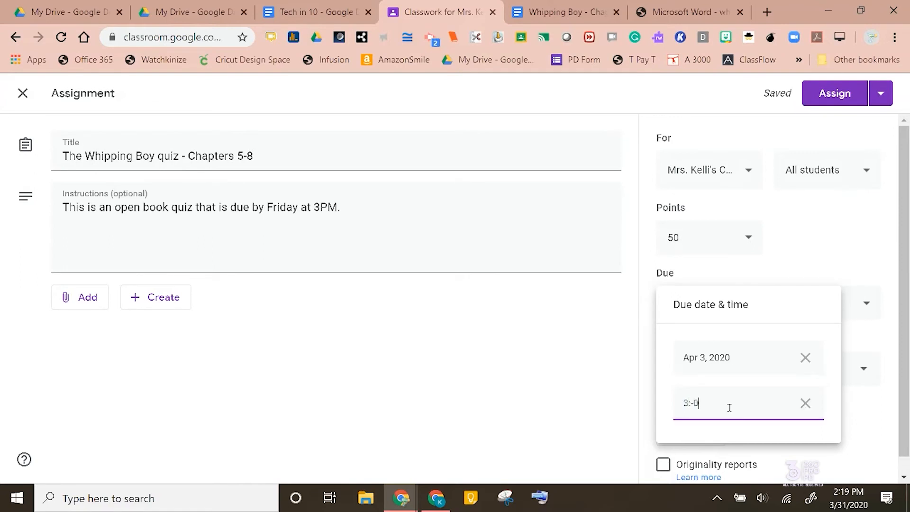
key("BackSpace")
key("BackSpace")
type("00PM")
left_click(613, 394)
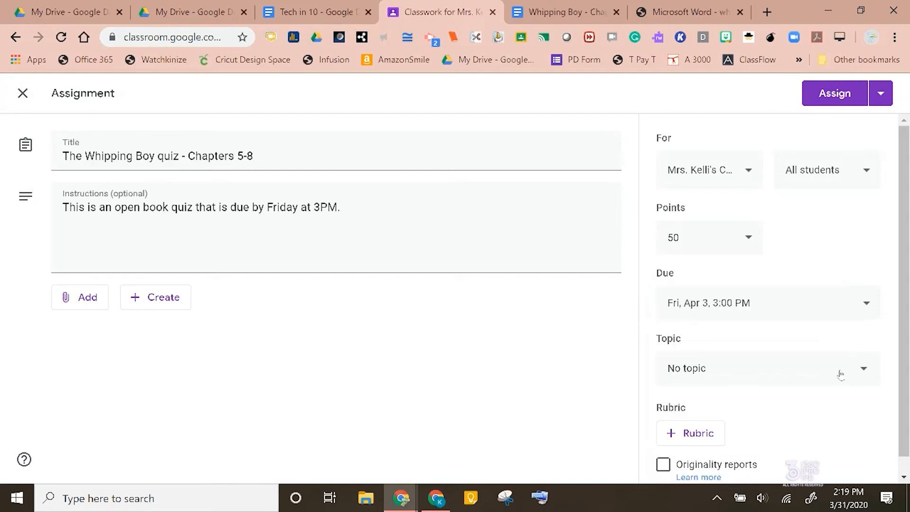
left_click(859, 369)
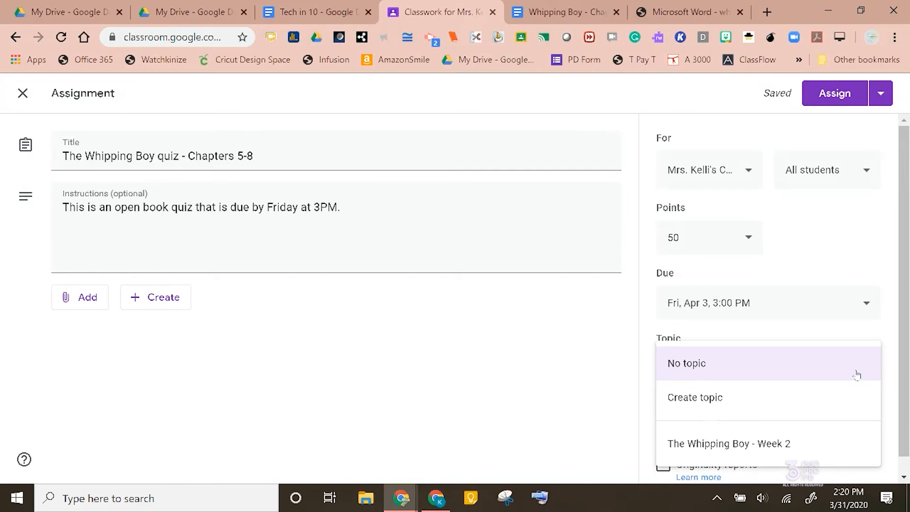
left_click(733, 443)
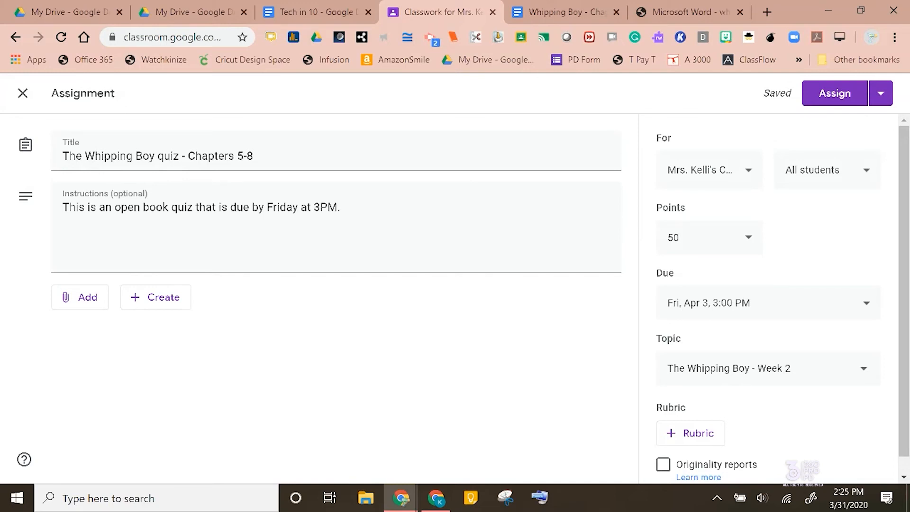
Attach the Google Docs file "Whipping Boy - Chapter 5-8 - ELA Quiz" from Google Drive to the assignment
left_click(80, 297)
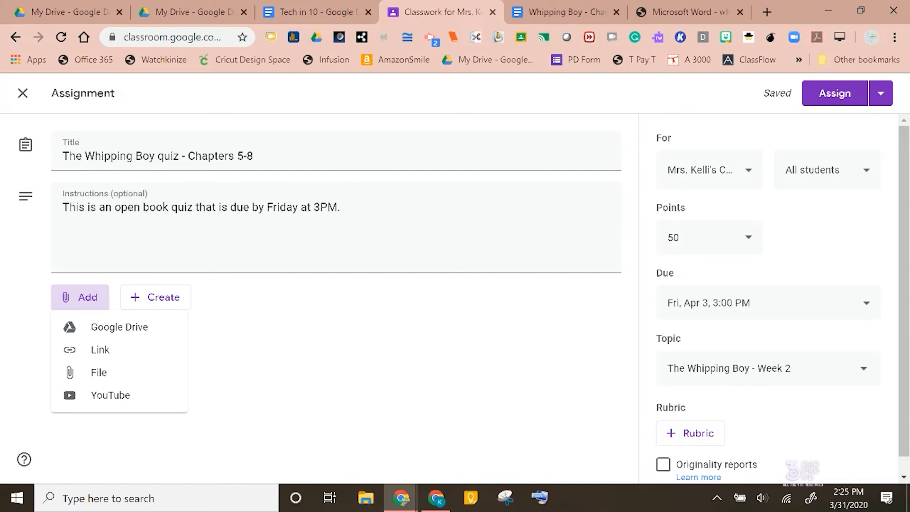
left_click(119, 327)
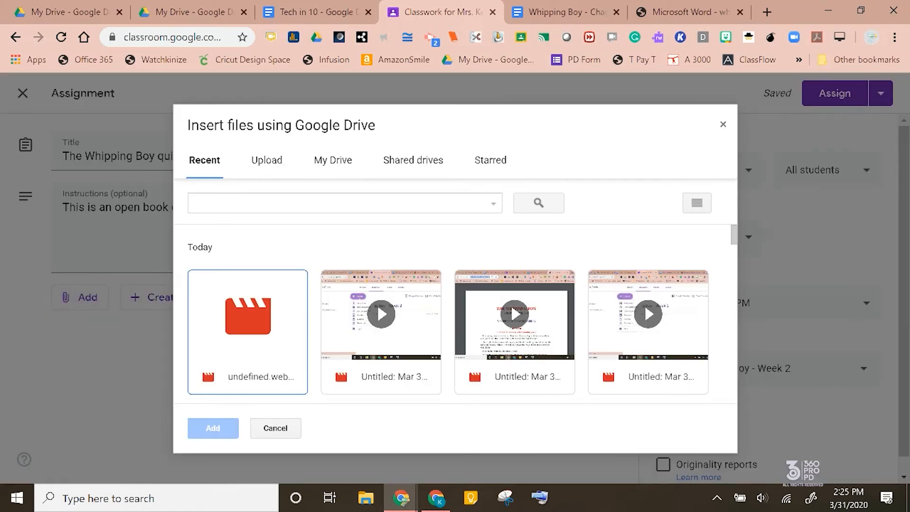
scroll(449, 312, "down", 5)
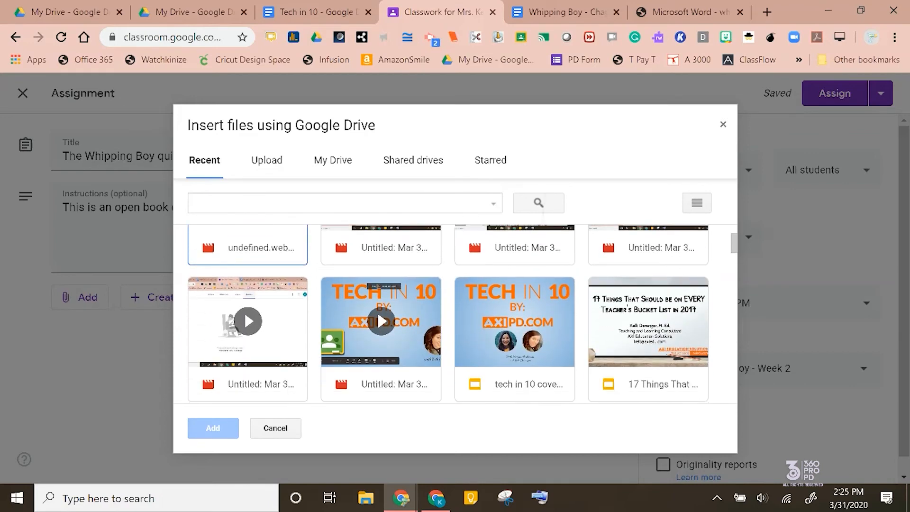
scroll(448, 313, "down", 4)
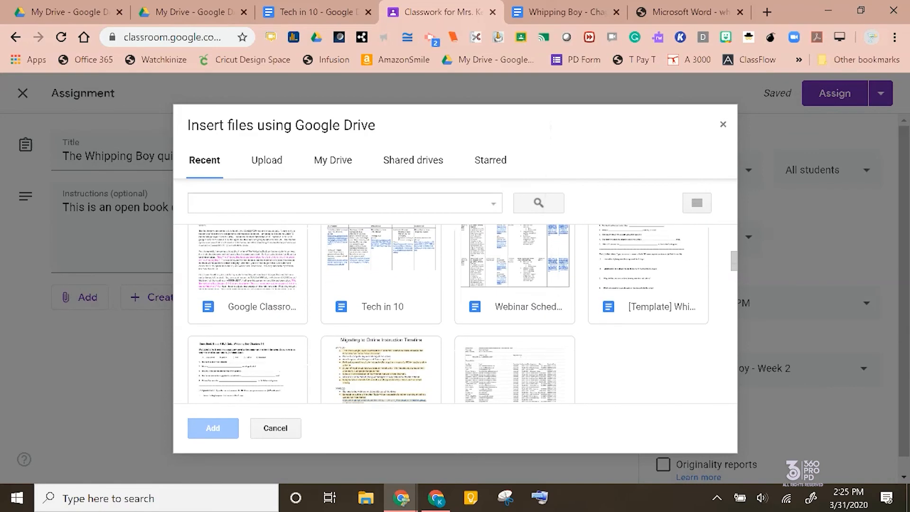
left_click(247, 340)
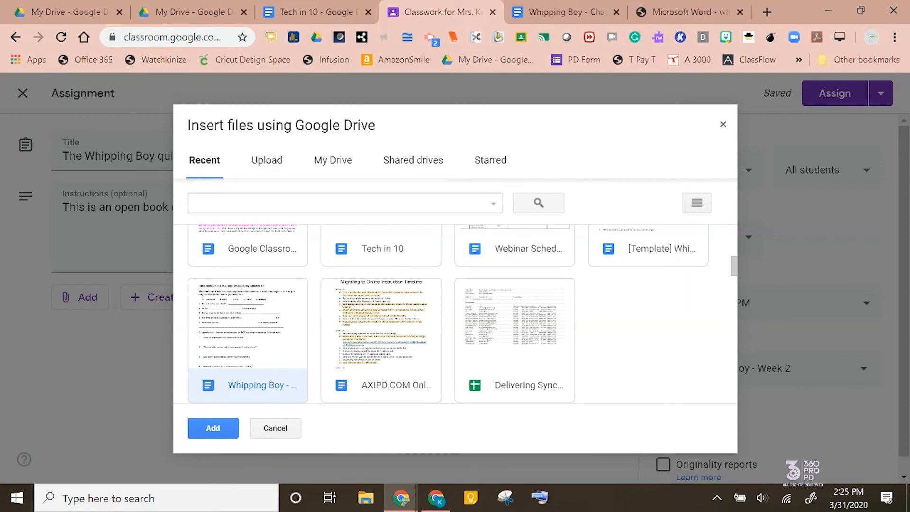
left_click(213, 428)
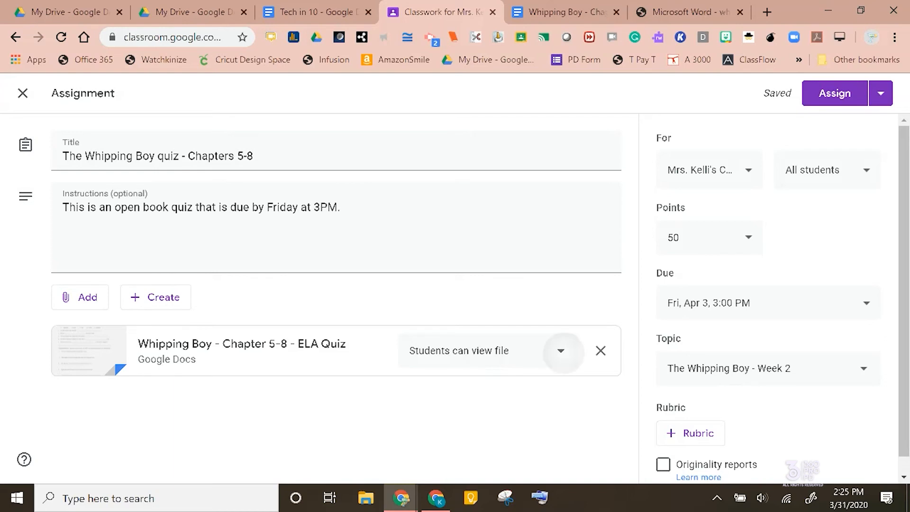
Set the attached quiz to make a copy for each student and assign it to the class
left_click(468, 365)
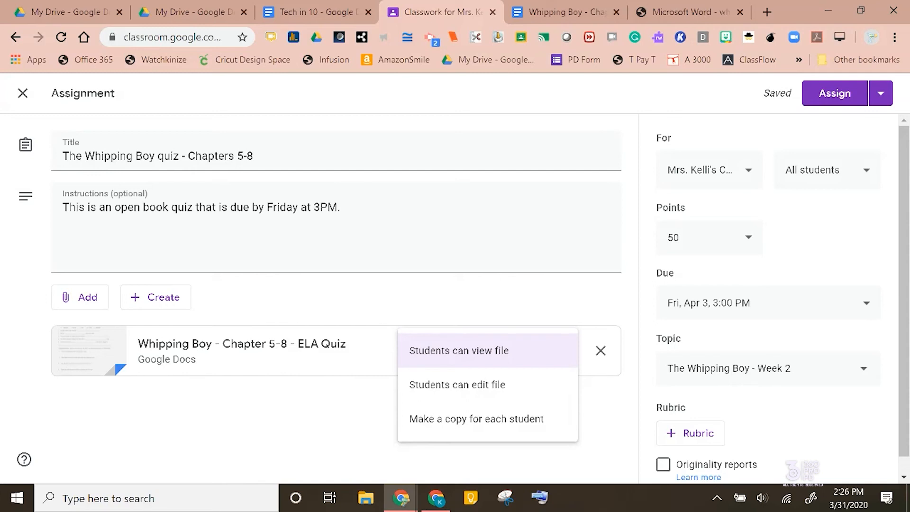
left_click(477, 419)
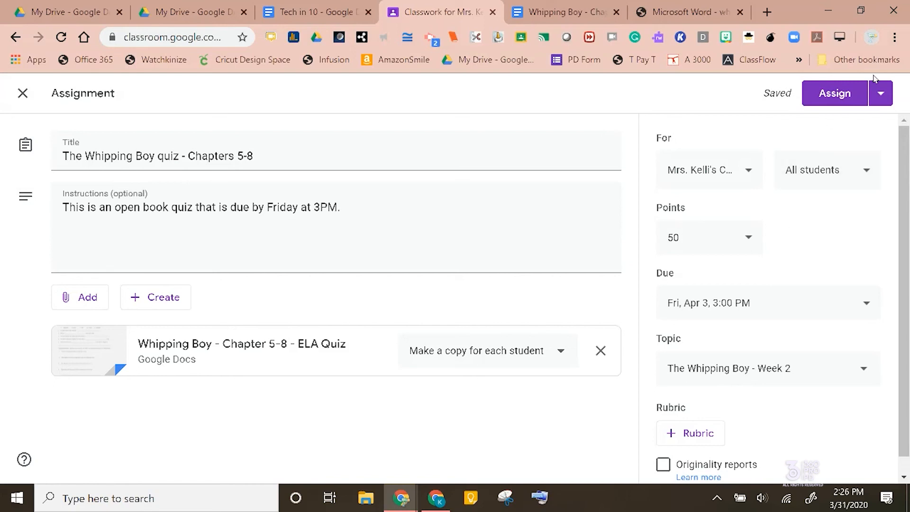
left_click(822, 105)
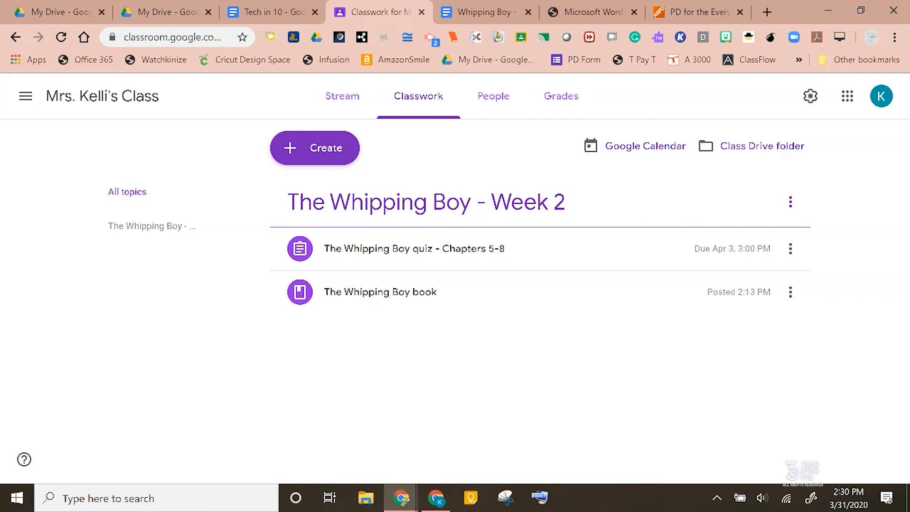
Switch to the open AXIPD.COM website to view its home page
left_click(699, 13)
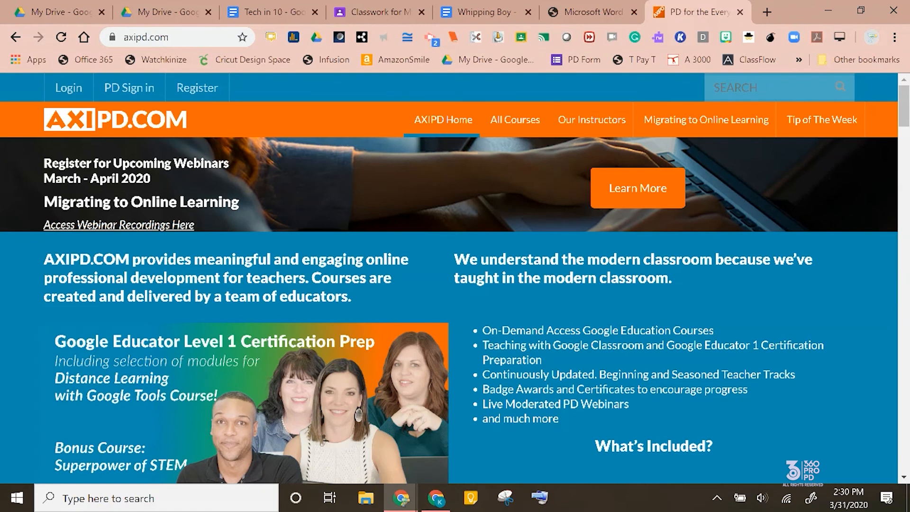